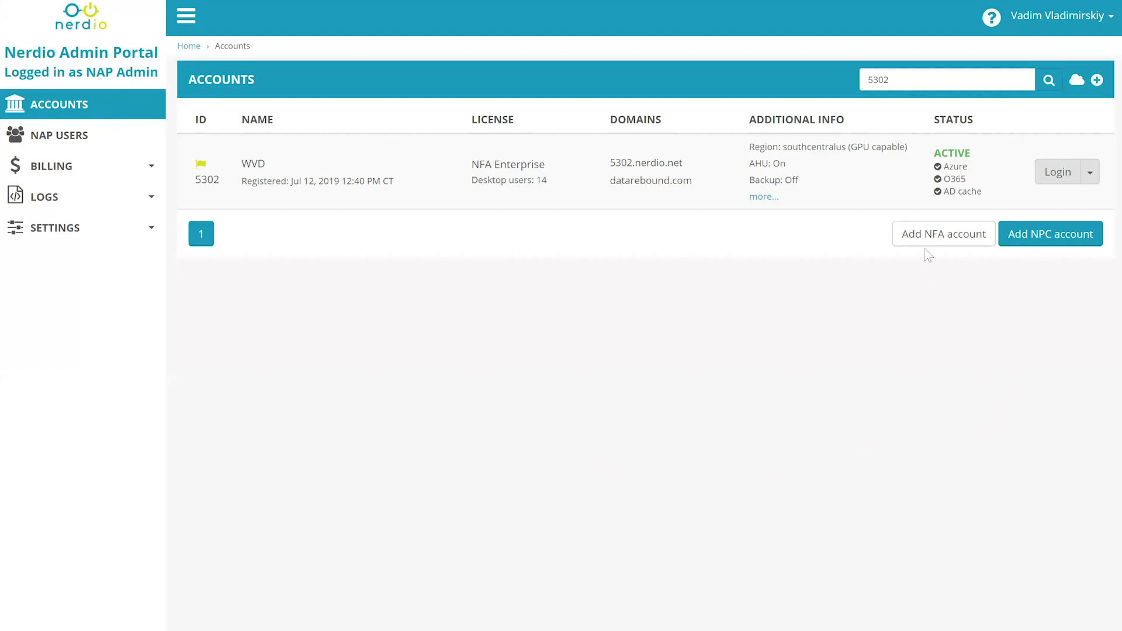
Start adding a new NFA account from the Accounts page.
{"action": "left_click", "coordinate": [940, 237]}
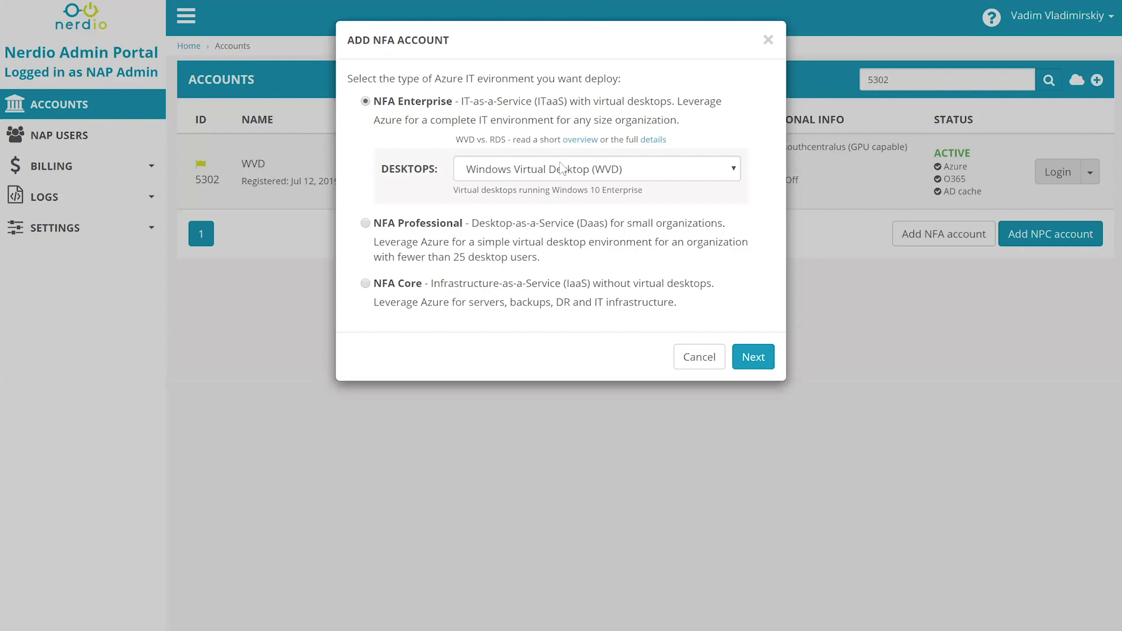
Continue with NFA Enterprise on WVD and begin connecting Azure AD and Office 365.
{"action": "left_click", "coordinate": [743, 363]}
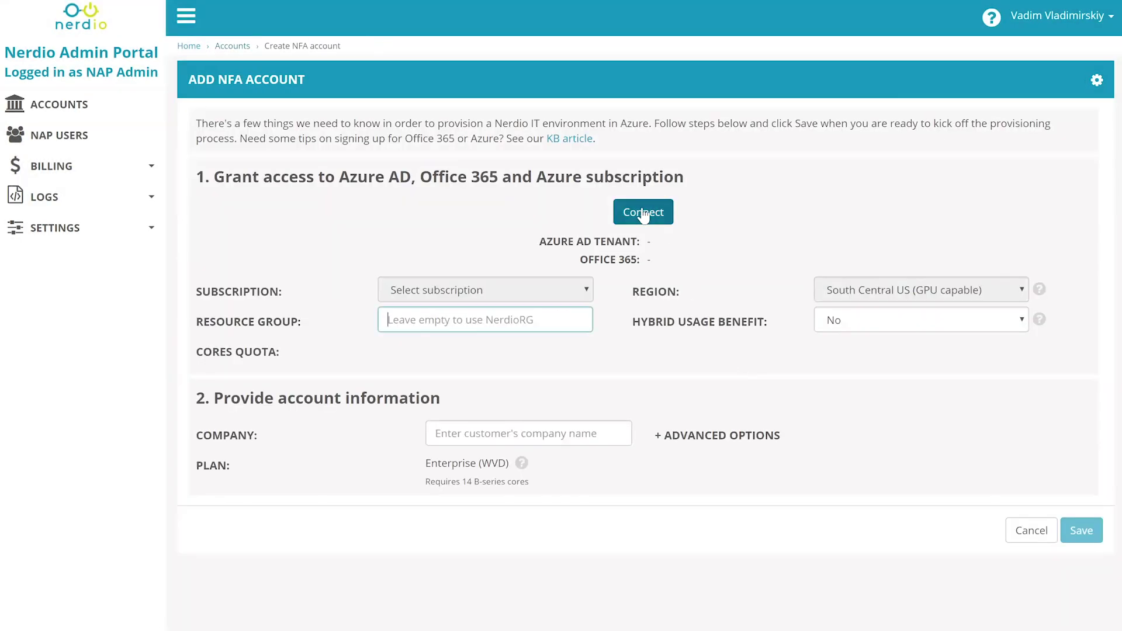
{"action": "left_click", "coordinate": [643, 214]}
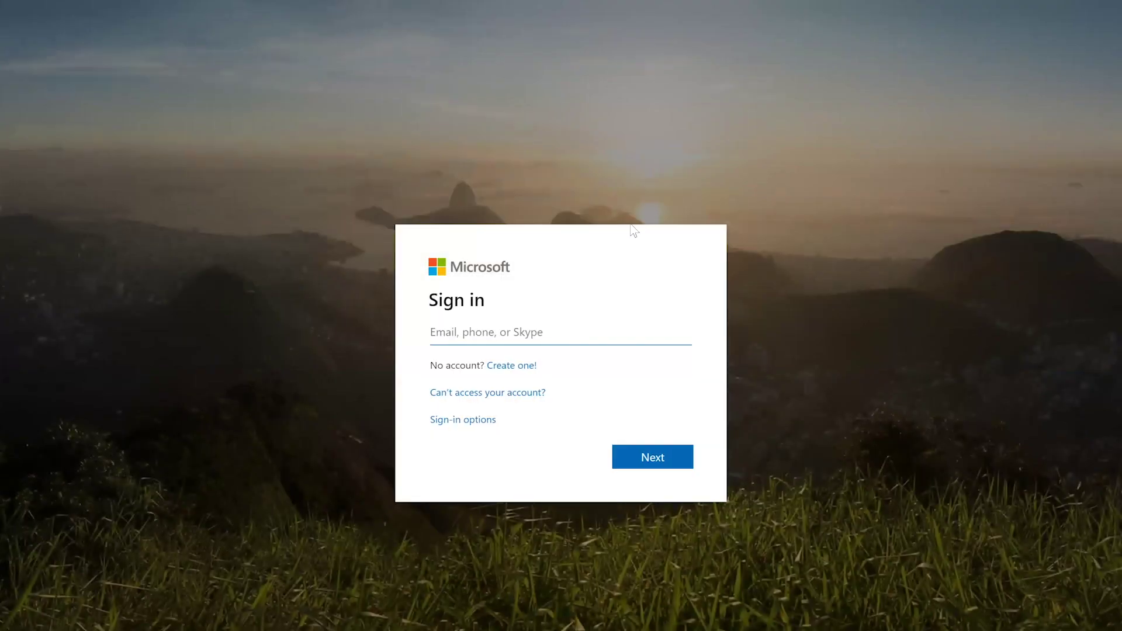
Sign in to Microsoft with the tenant admin's e-mail address and password.
{"action": "key", "text": "ctrl+v"}
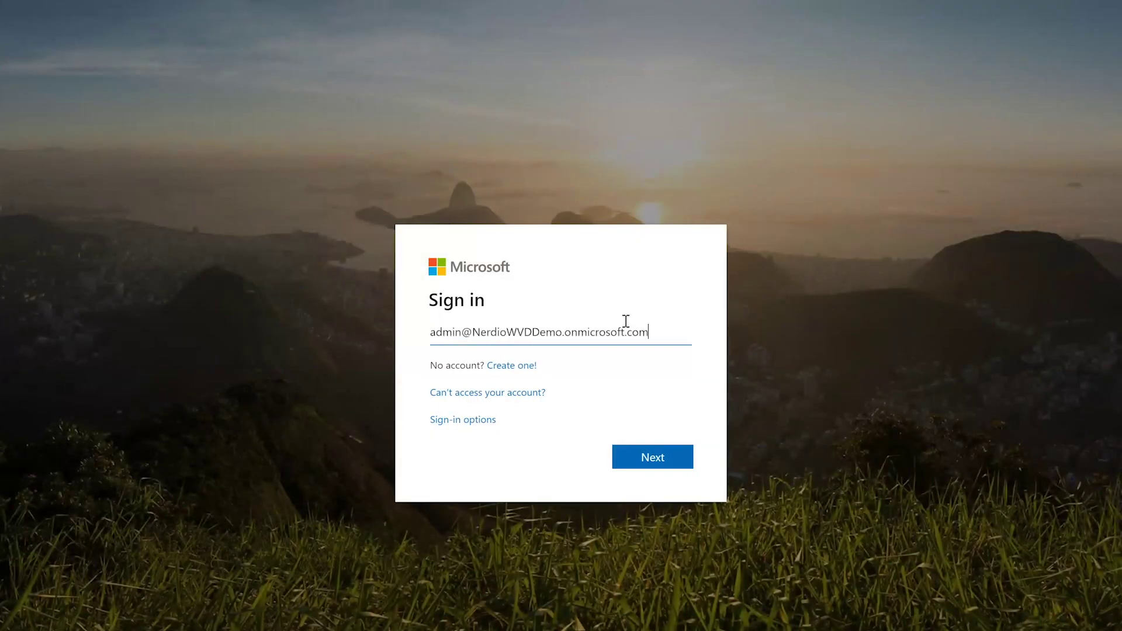
{"action": "left_click", "coordinate": [652, 458]}
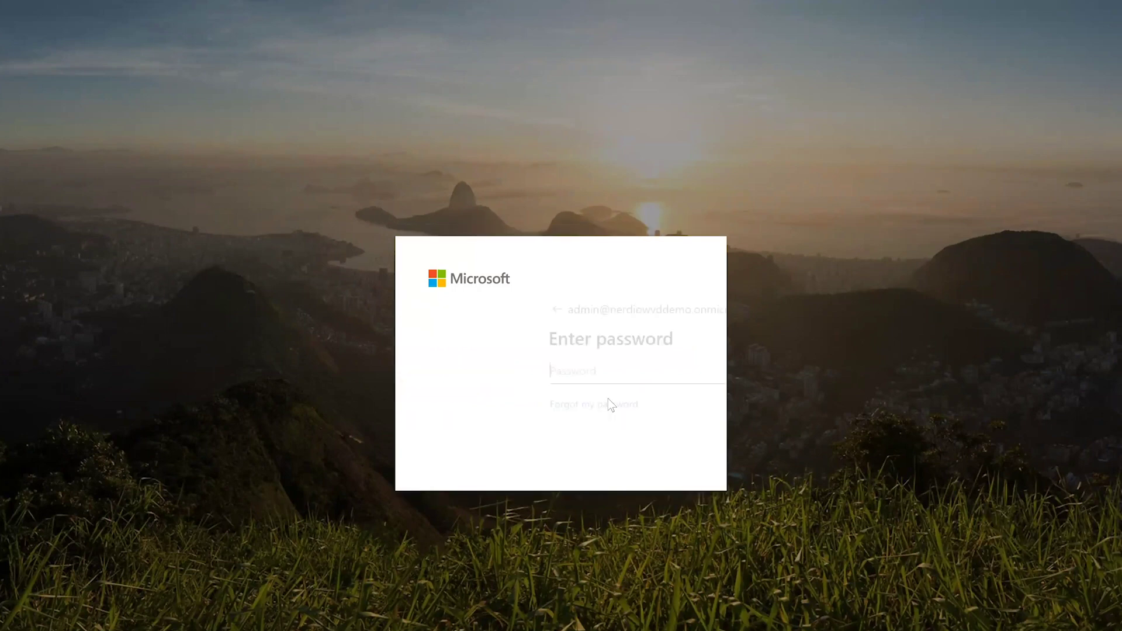
{"action": "type", "text": "••••••••"}
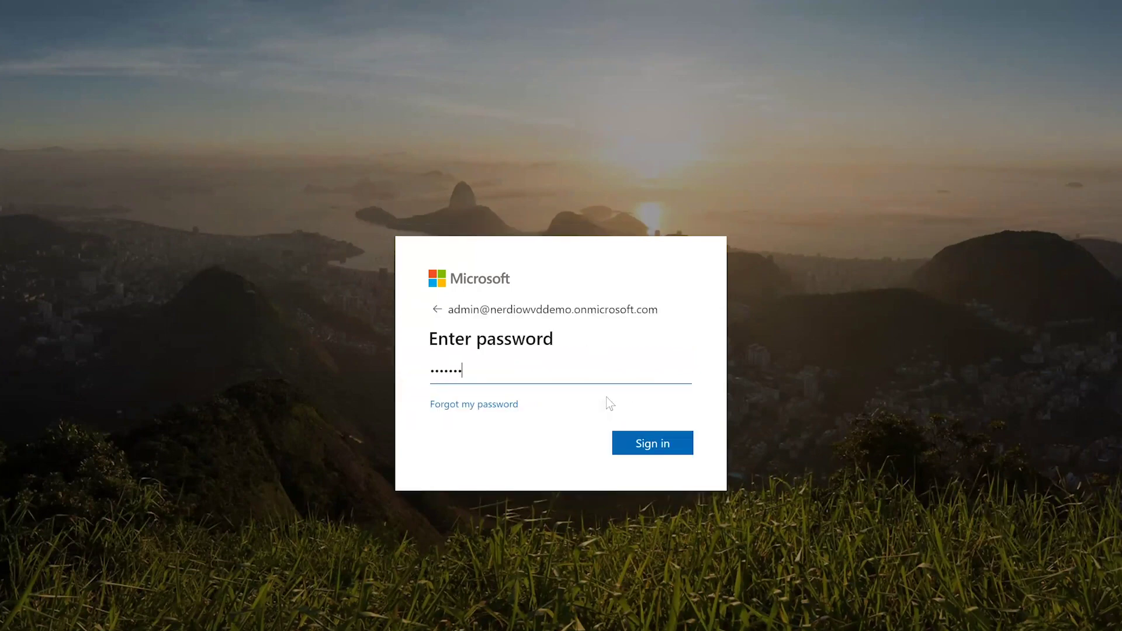
{"action": "key", "text": "Return"}
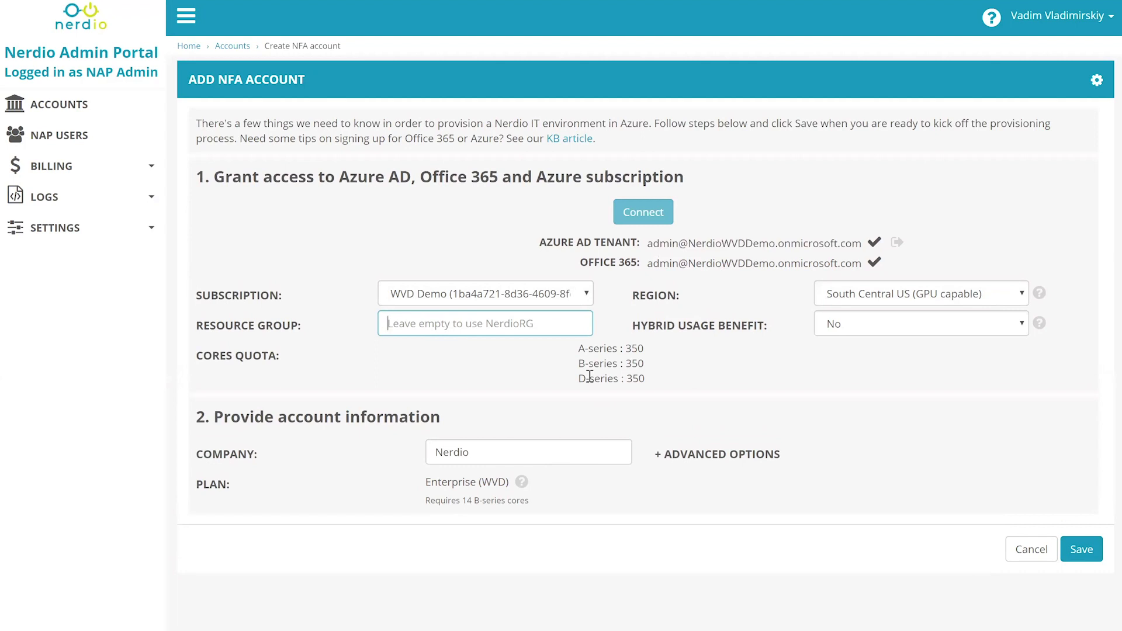
Enter resource group WVDEnt, keep region South Central US, and replace the company name with WVDDemo.
{"action": "type", "text": "WVDEnt"}
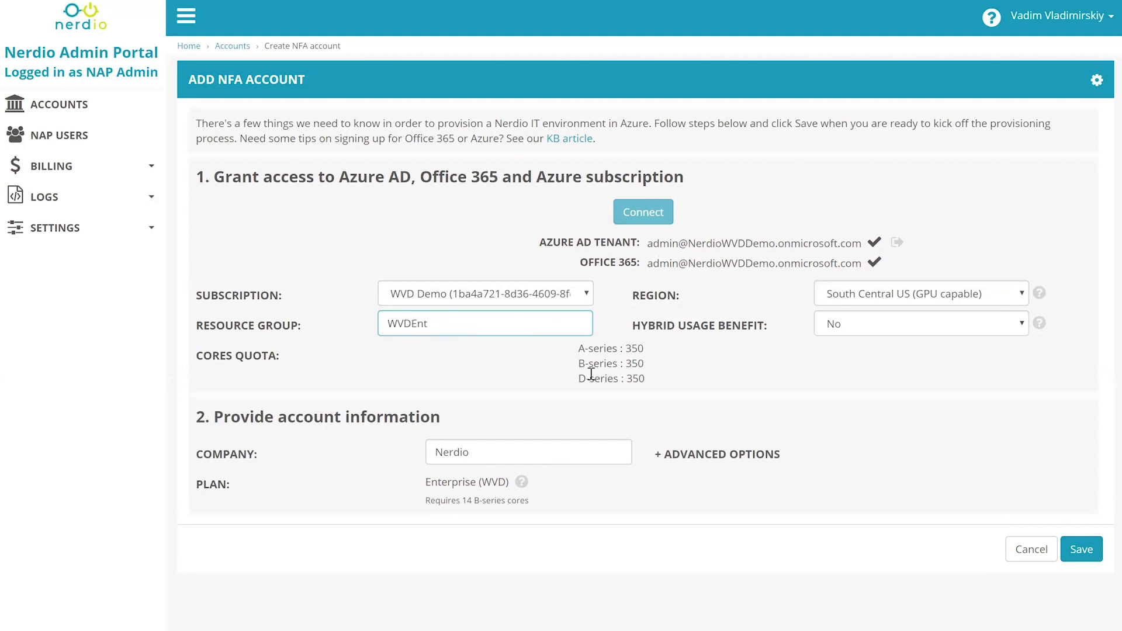
{"action": "left_click", "coordinate": [848, 289]}
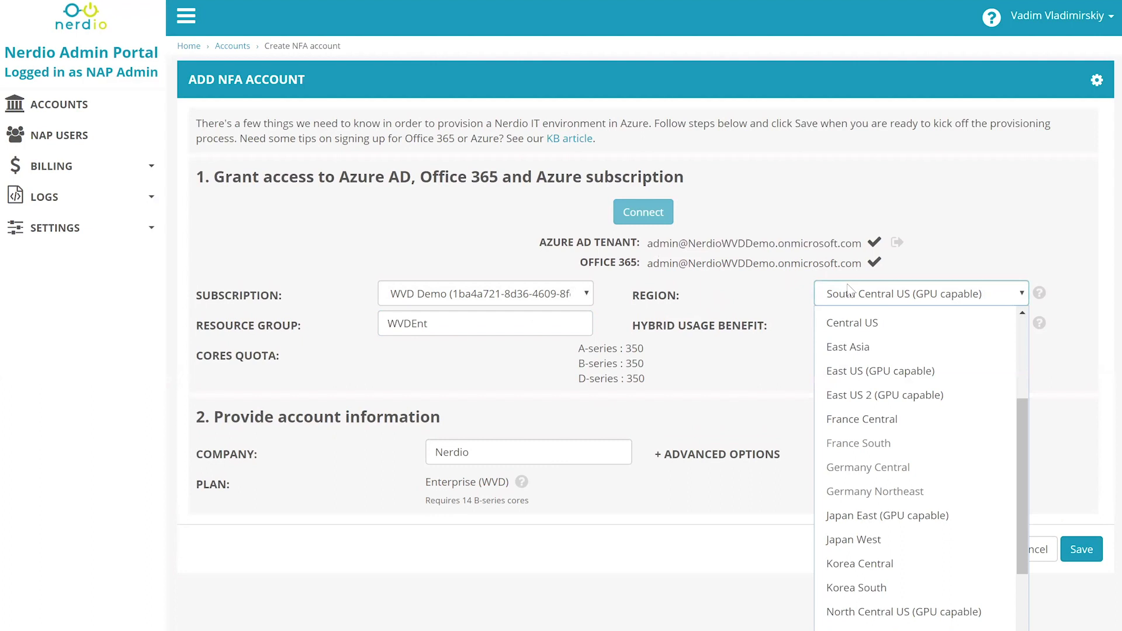
{"action": "left_click", "coordinate": [768, 306]}
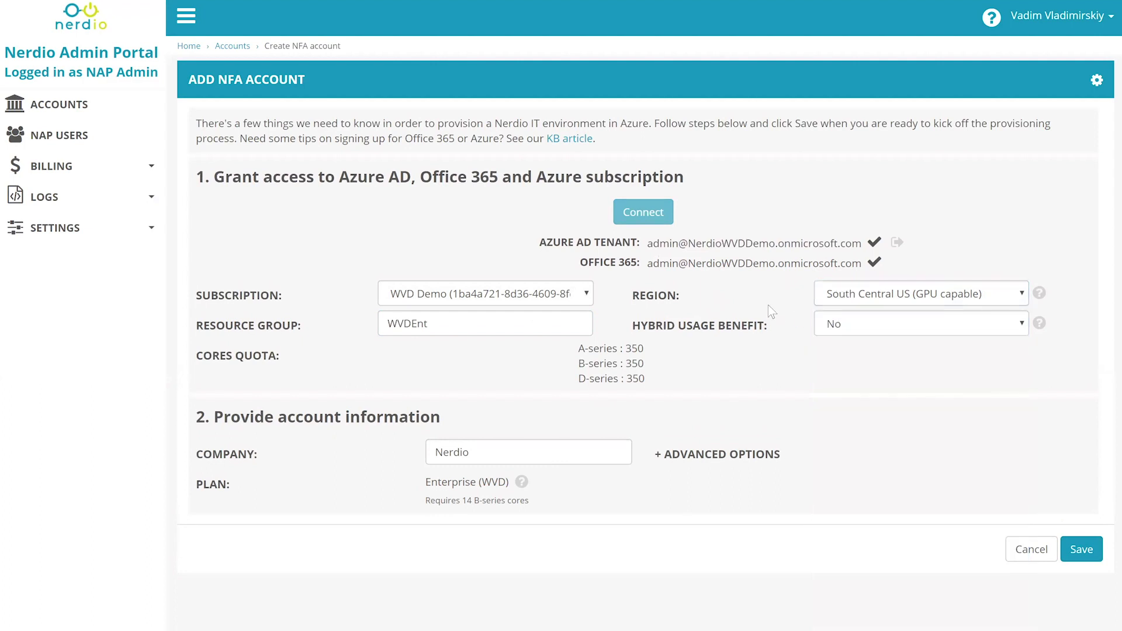
{"action": "double_click", "coordinate": [431, 453]}
{"action": "type", "text": "WVDDemo"}
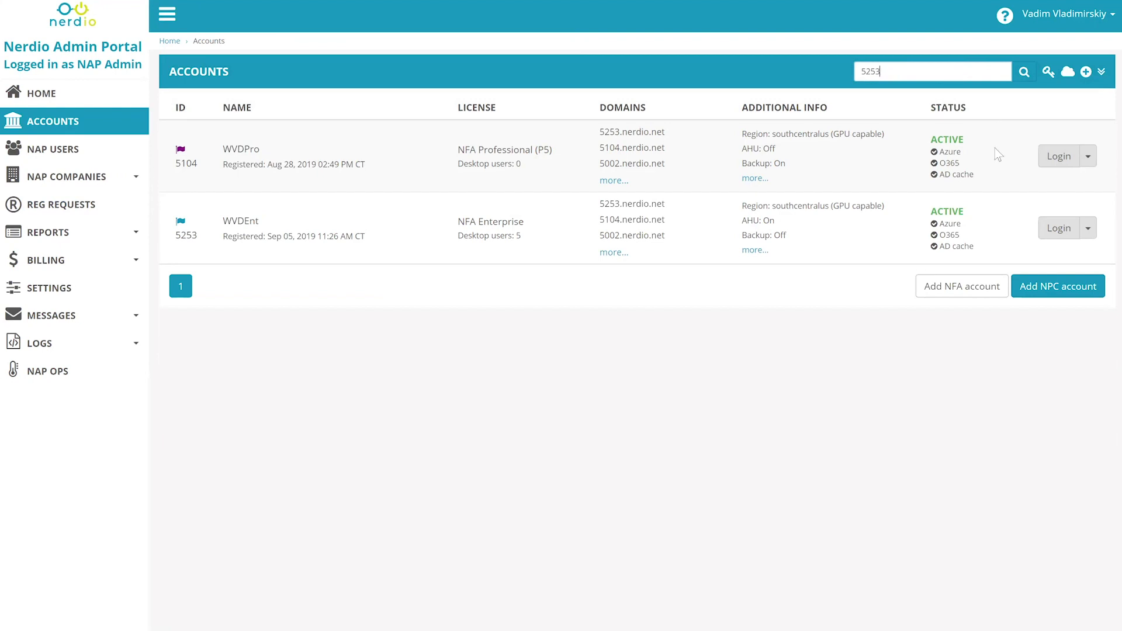
Log into the WVDEnt account and view its Servers page listing Pool-A and Pool-B.
{"action": "left_click", "coordinate": [1049, 230]}
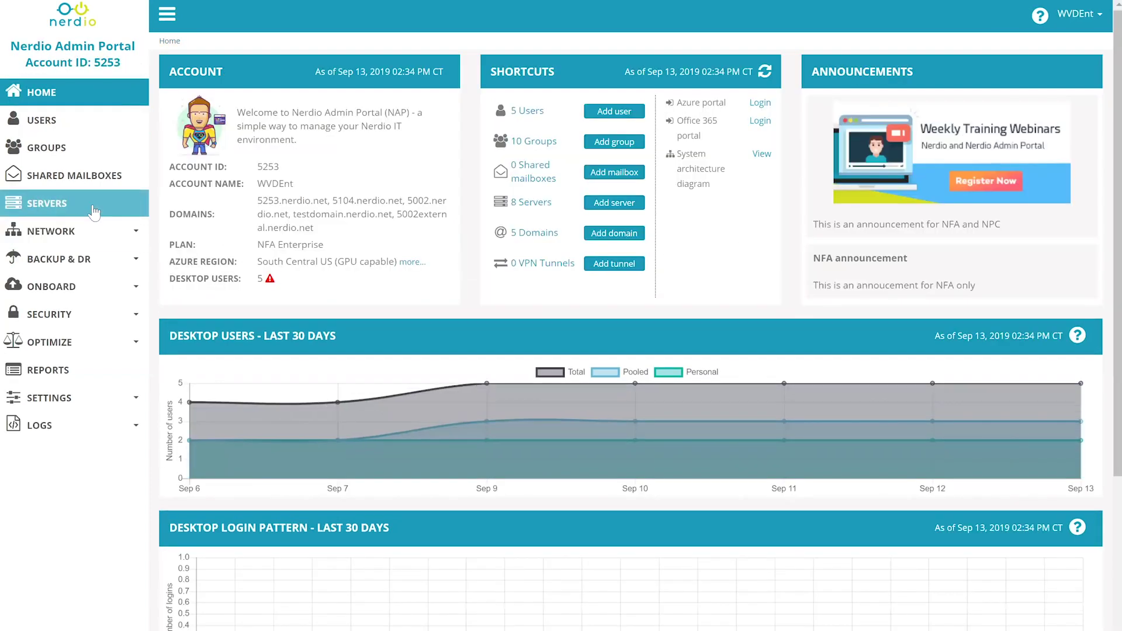
{"action": "left_click", "coordinate": [93, 206]}
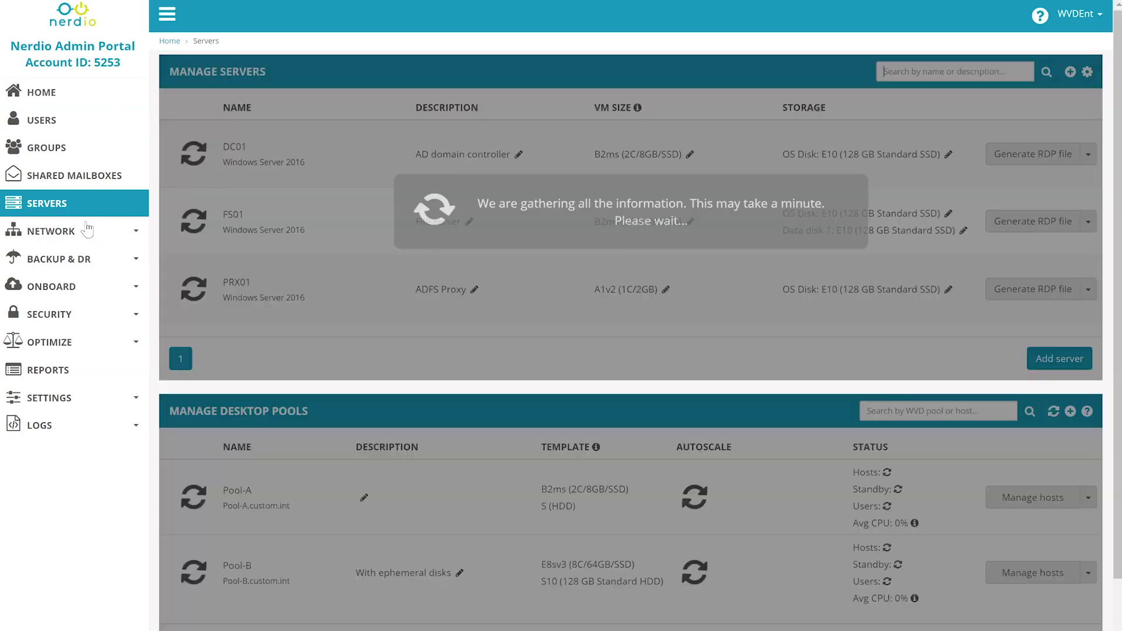
{"action": "scroll", "coordinate": [642, 351], "scroll_direction": "down", "scroll_amount": 2}
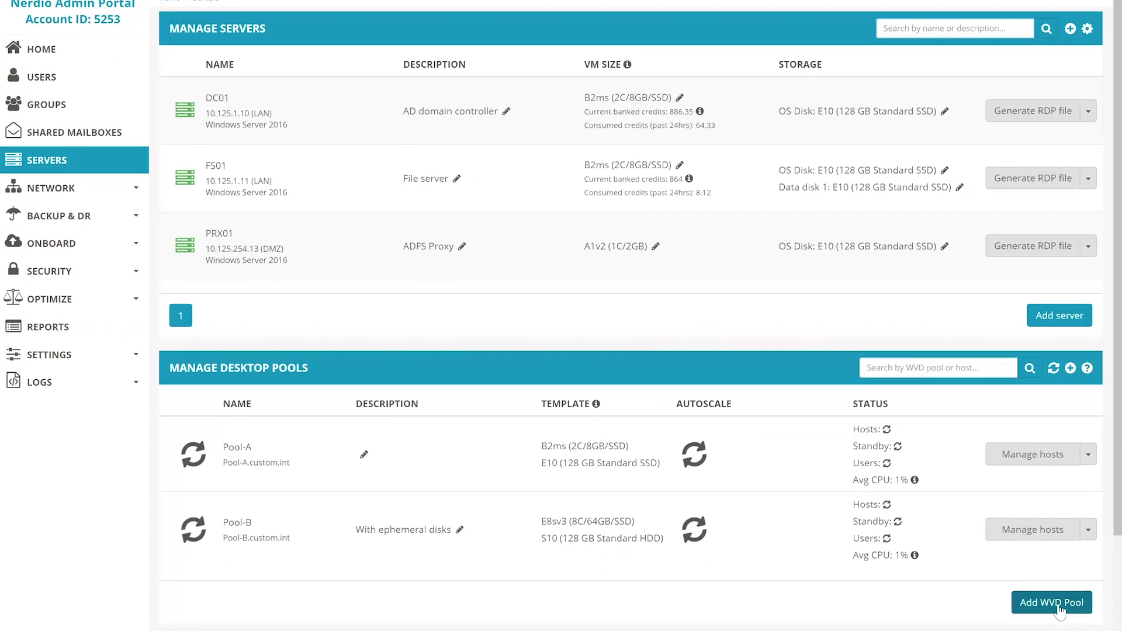
Add a WVD pool named Demo Pool1 using E series E8sv3 hosts.
{"action": "left_click", "coordinate": [1051, 581]}
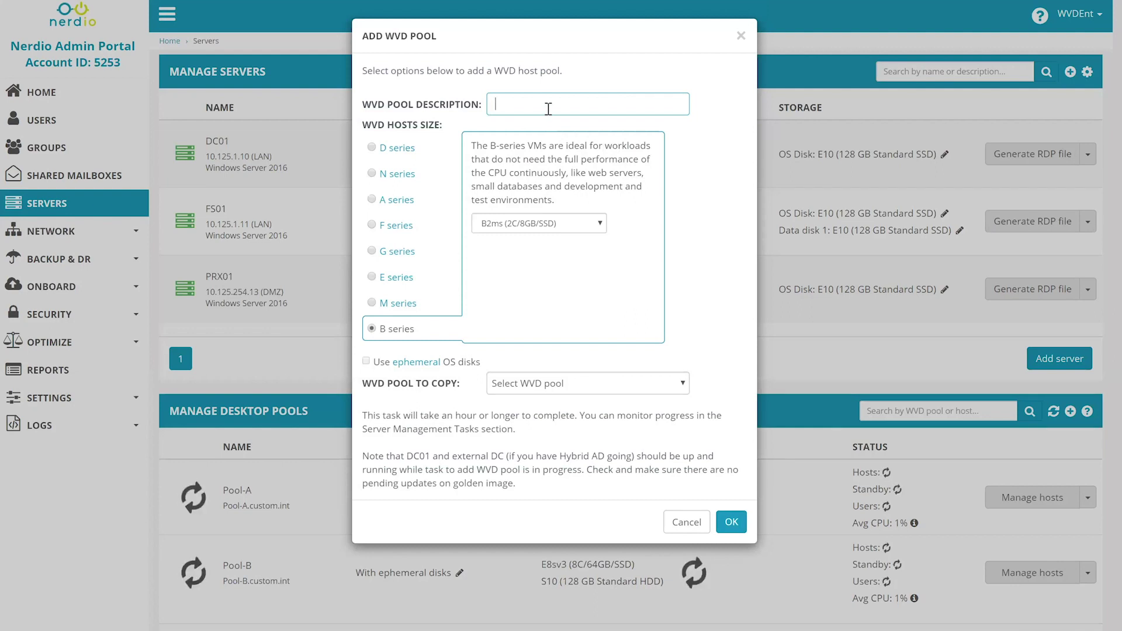
{"action": "type", "text": "Demo Pool1"}
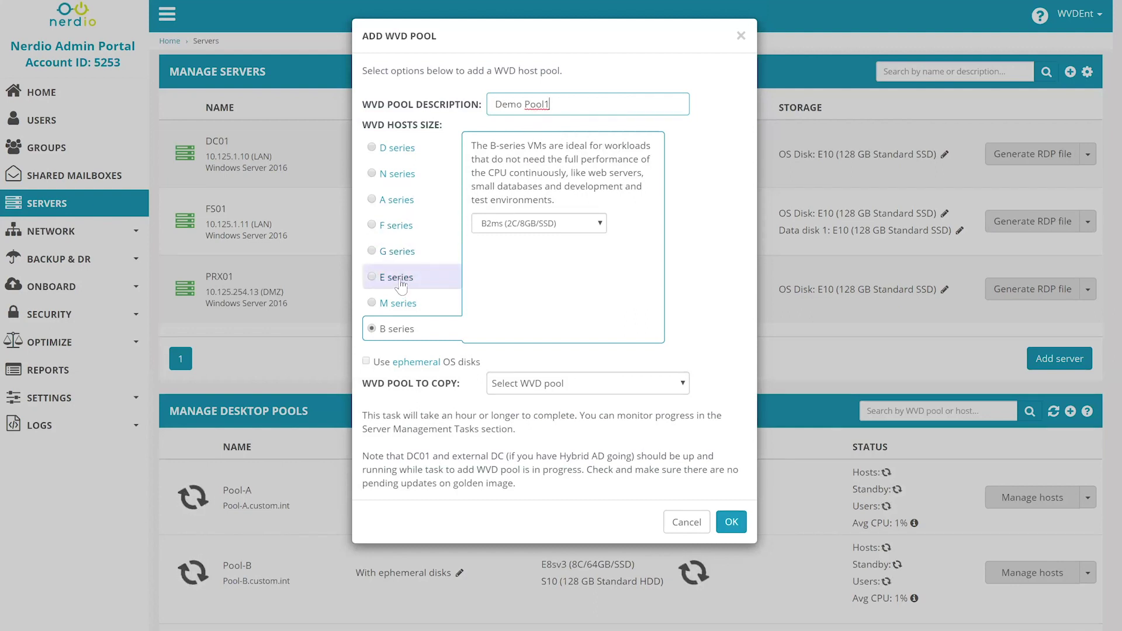
{"action": "left_click", "coordinate": [404, 283]}
{"action": "left_click", "coordinate": [537, 182]}
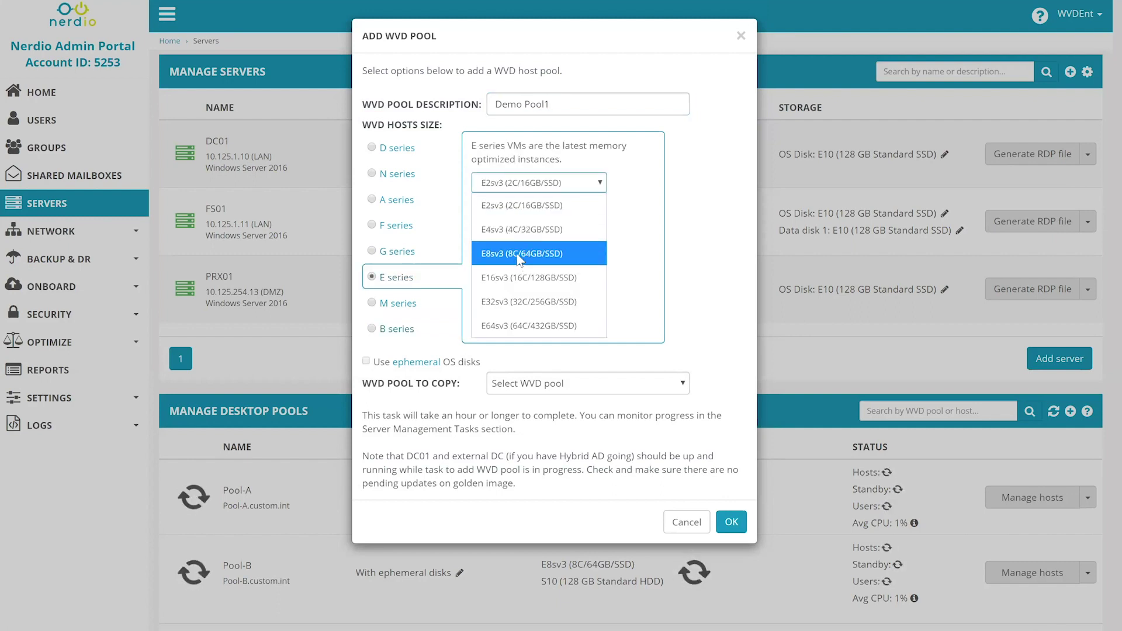
{"action": "left_click", "coordinate": [519, 253]}
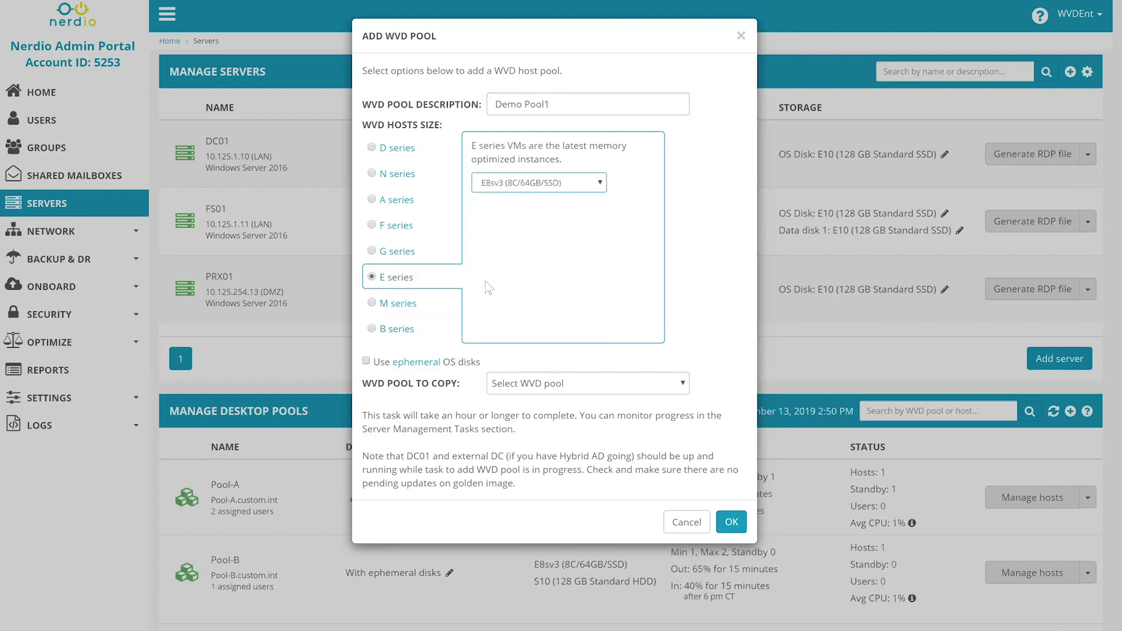
Enable ephemeral OS disks and copy the pool's settings from Pool-A.
{"action": "left_click", "coordinate": [366, 362]}
{"action": "left_click", "coordinate": [542, 387]}
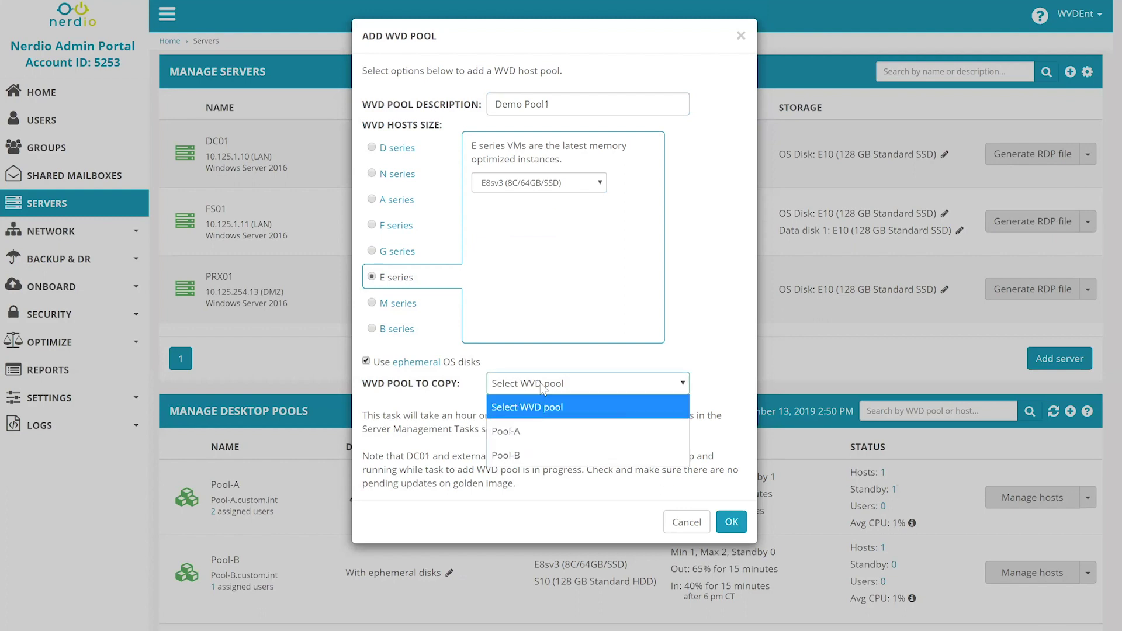
{"action": "left_click", "coordinate": [517, 432]}
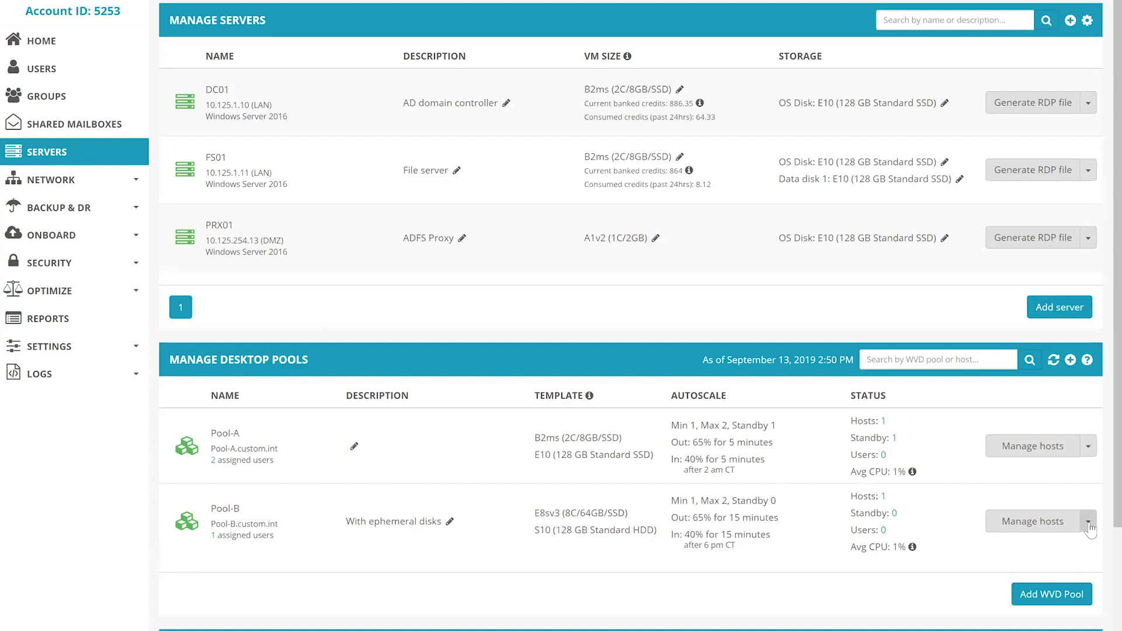
Open Manage auto-scale from Pool-B's Manage hosts dropdown.
{"action": "left_click", "coordinate": [1089, 528]}
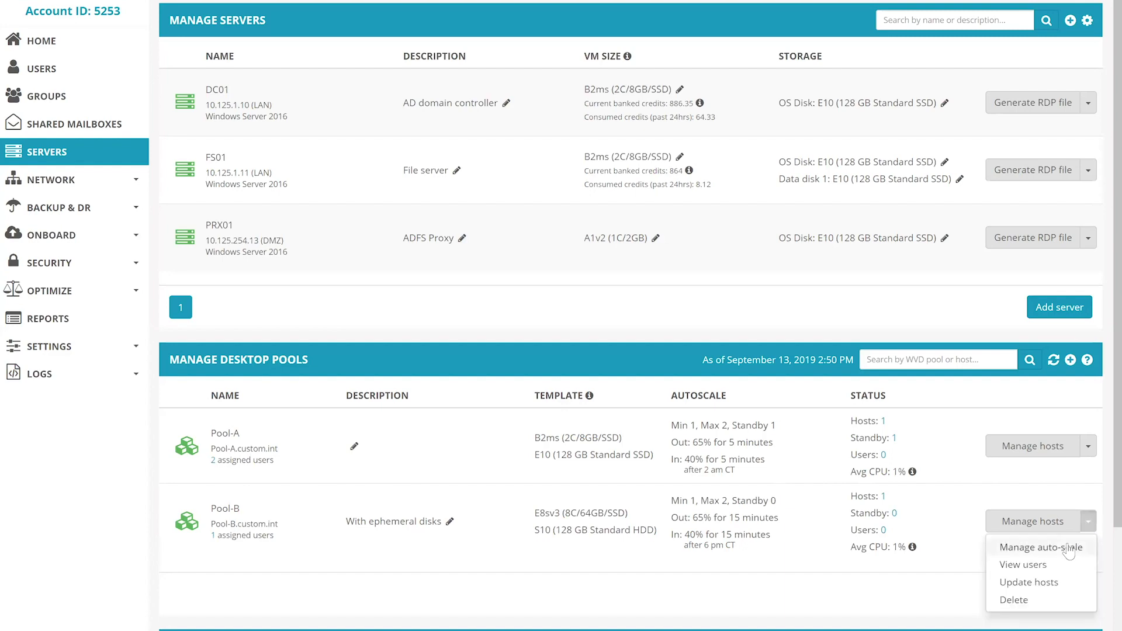
{"action": "left_click", "coordinate": [1070, 547]}
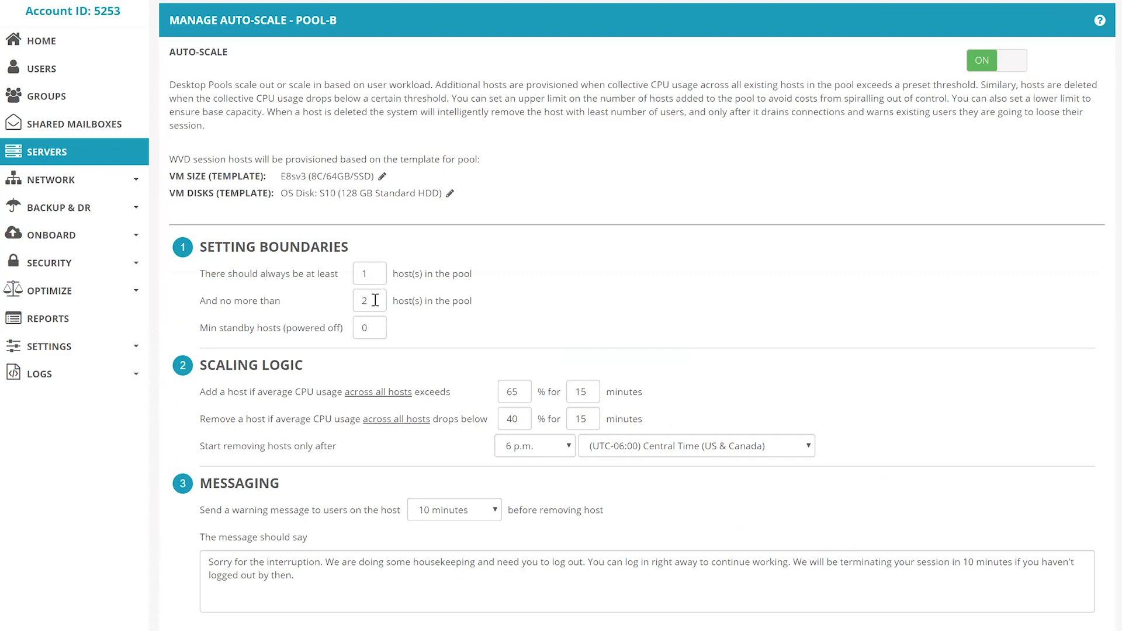
Edit Pool-B's host boundaries (1 to 2 hosts) and the 65% scale-out CPU threshold.
{"action": "left_click_drag", "start_coordinate": [374, 301], "coordinate": [299, 317]}
{"action": "left_click_drag", "start_coordinate": [376, 335], "coordinate": [347, 331]}
{"action": "type", "text": "1"}
{"action": "left_click_drag", "start_coordinate": [524, 390], "coordinate": [495, 392]}
{"action": "scroll", "coordinate": [910, 485], "scroll_direction": "down", "scroll_amount": 1}
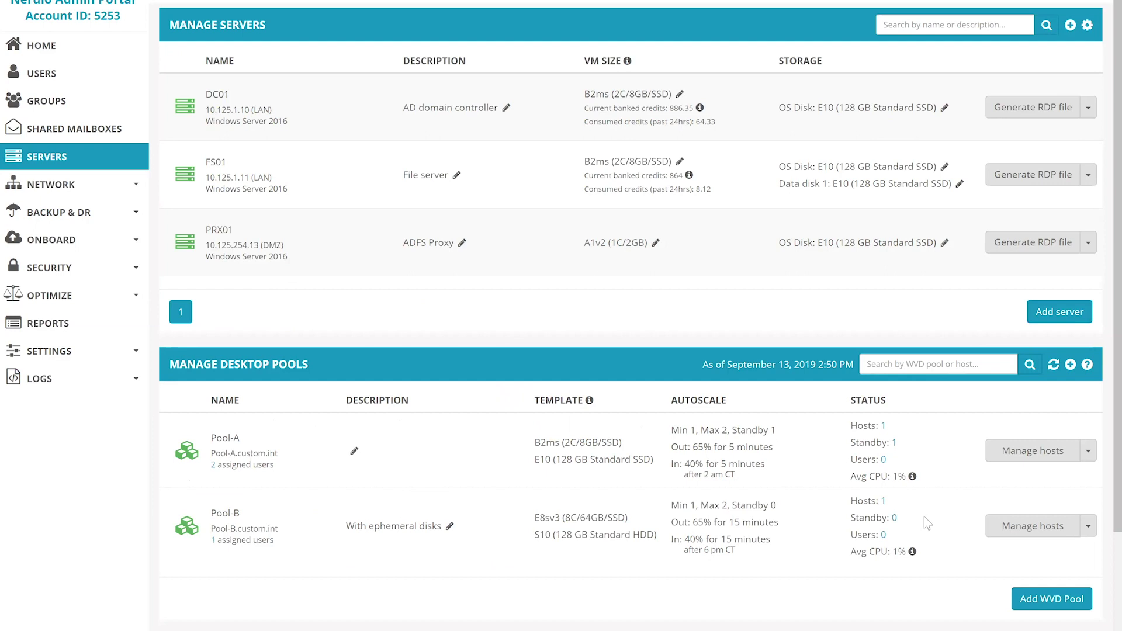
Open Pool-B's session hosts and bring up Change VM Size for template Pool-B00 (E8sv3).
{"action": "left_click", "coordinate": [1008, 528]}
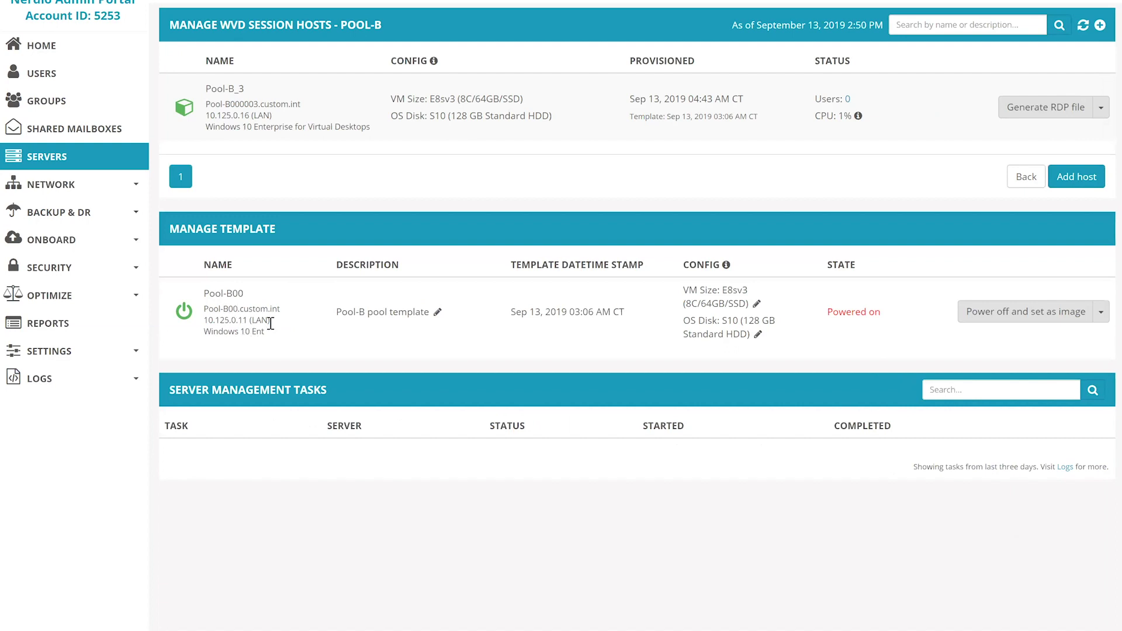
{"action": "left_click_drag", "start_coordinate": [271, 319], "coordinate": [204, 319]}
{"action": "scroll", "coordinate": [205, 320], "scroll_direction": "up", "scroll_amount": 1}
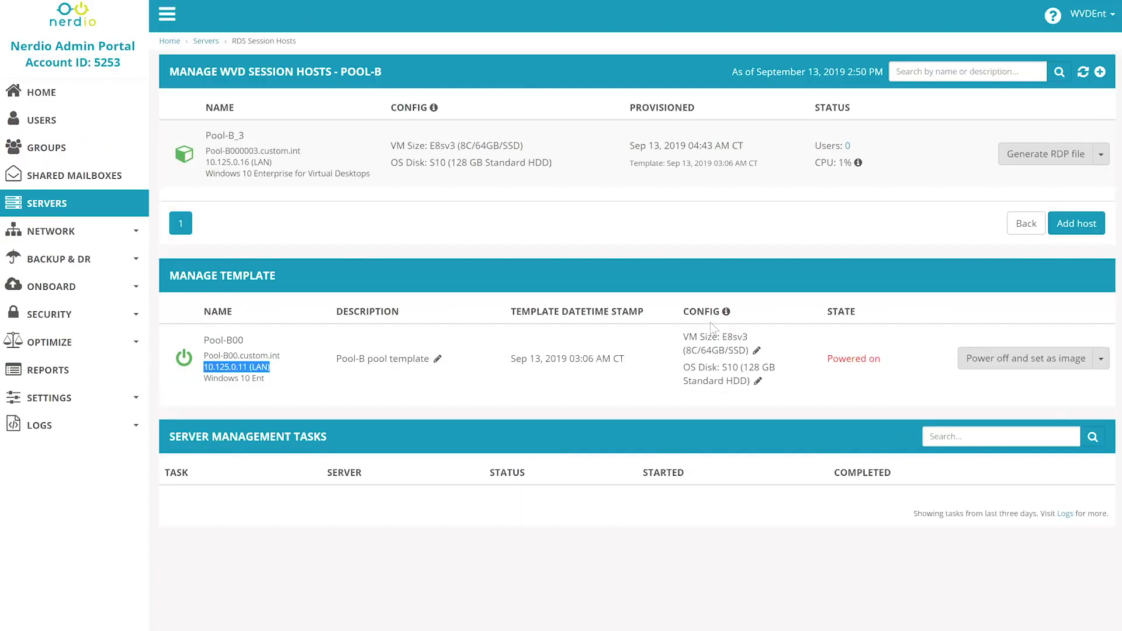
{"action": "left_click", "coordinate": [722, 352]}
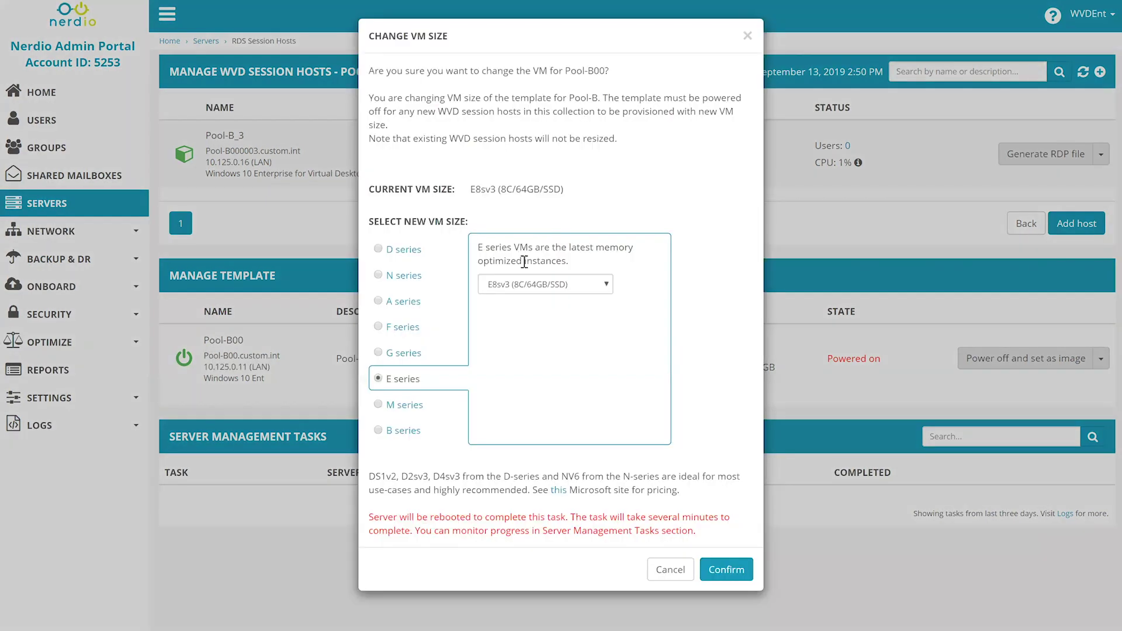
Cancel the VM size change and power off Pool-B00, setting it as the pool image.
{"action": "left_click", "coordinate": [660, 571]}
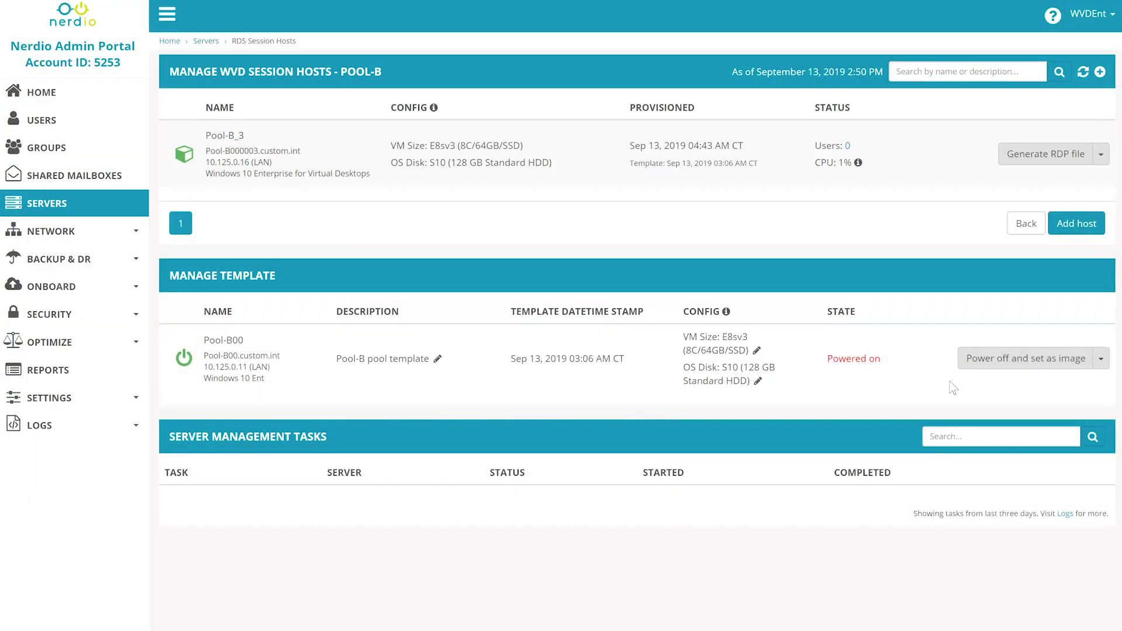
{"action": "left_click", "coordinate": [983, 360]}
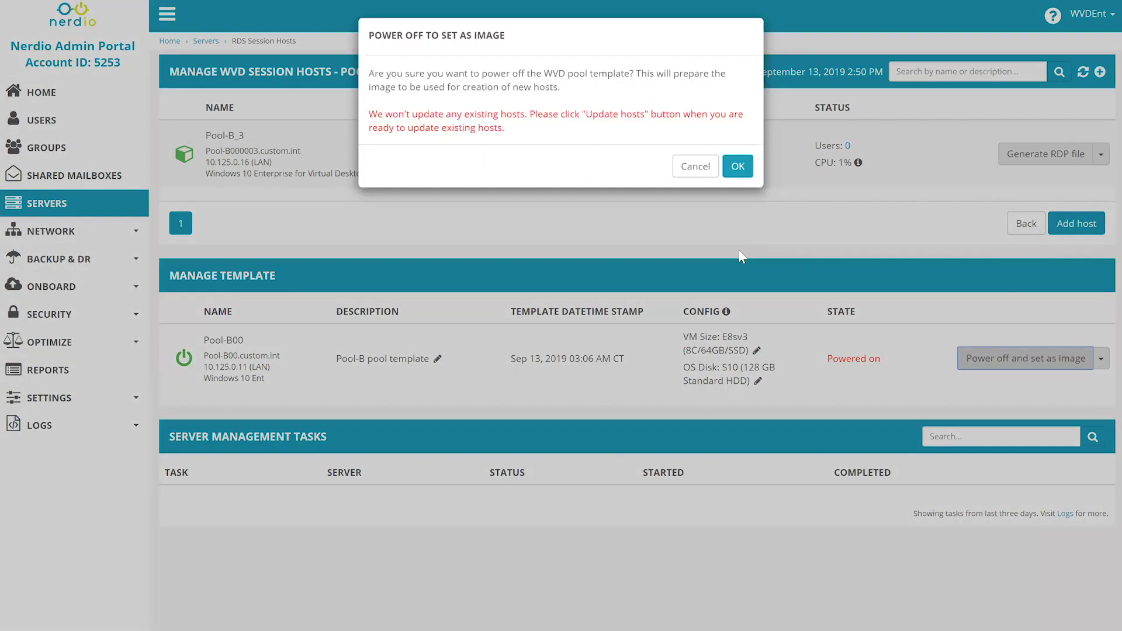
{"action": "left_click", "coordinate": [736, 166]}
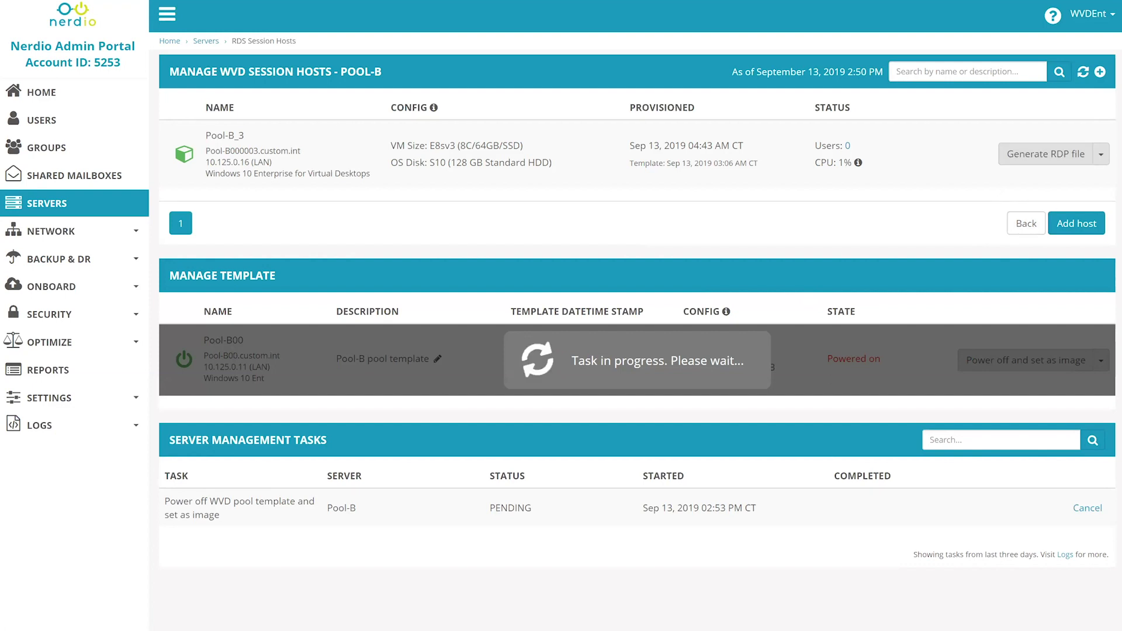
Check host Pool-B_3's actions, return to the pools list, and show Pool-B's actions.
{"action": "left_click", "coordinate": [1101, 153]}
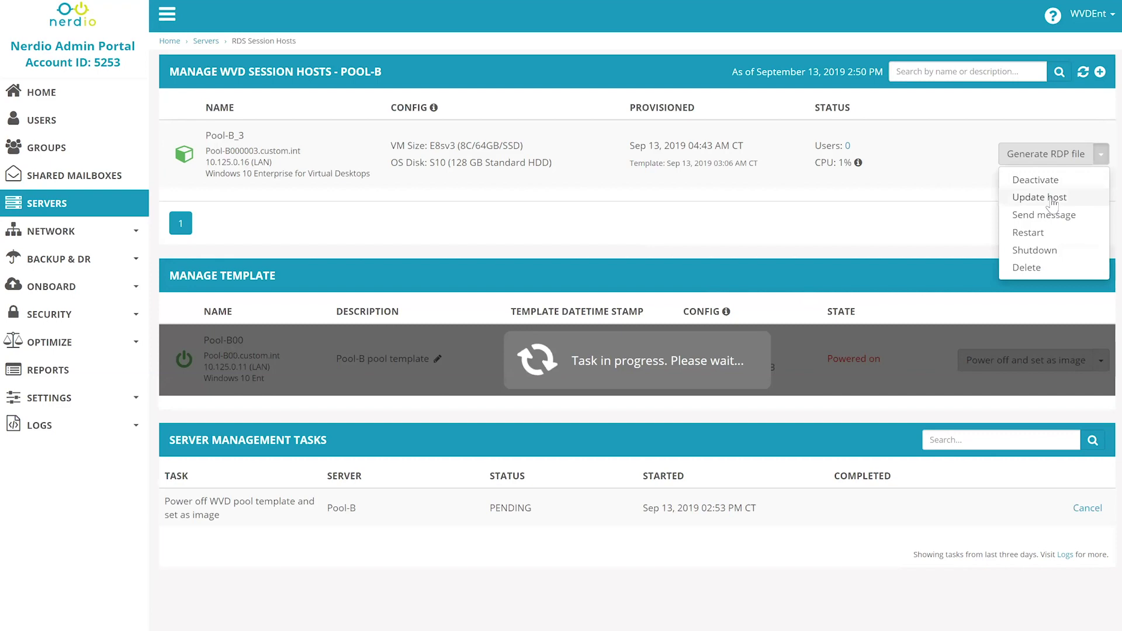
{"action": "left_click", "coordinate": [730, 217]}
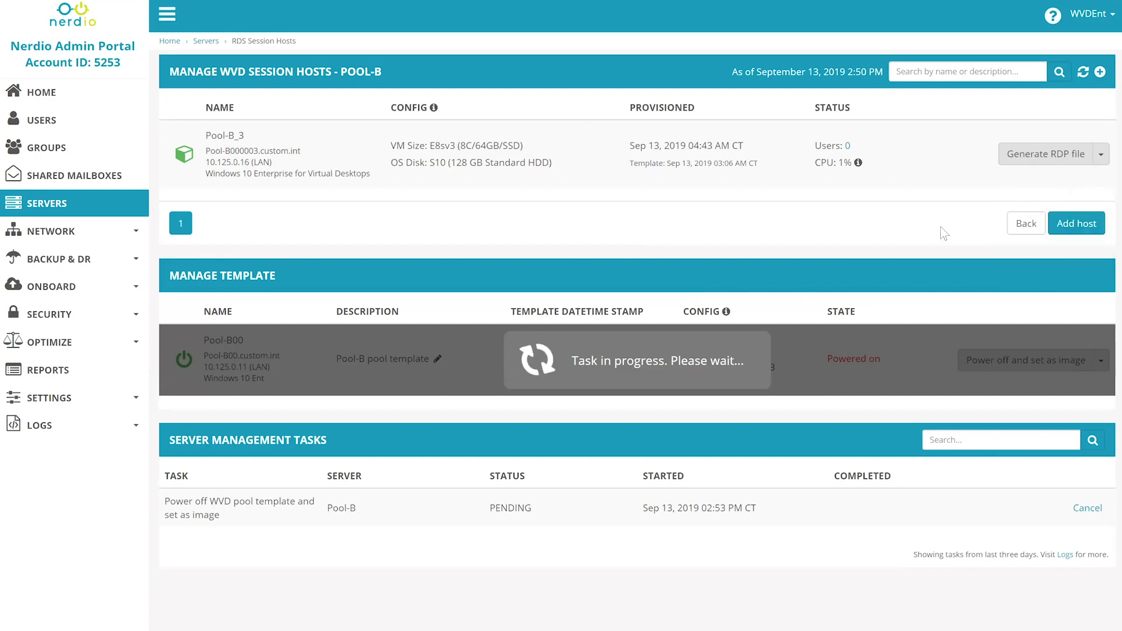
{"action": "left_click", "coordinate": [1026, 223]}
{"action": "scroll", "coordinate": [1076, 614], "scroll_direction": "down", "scroll_amount": 1}
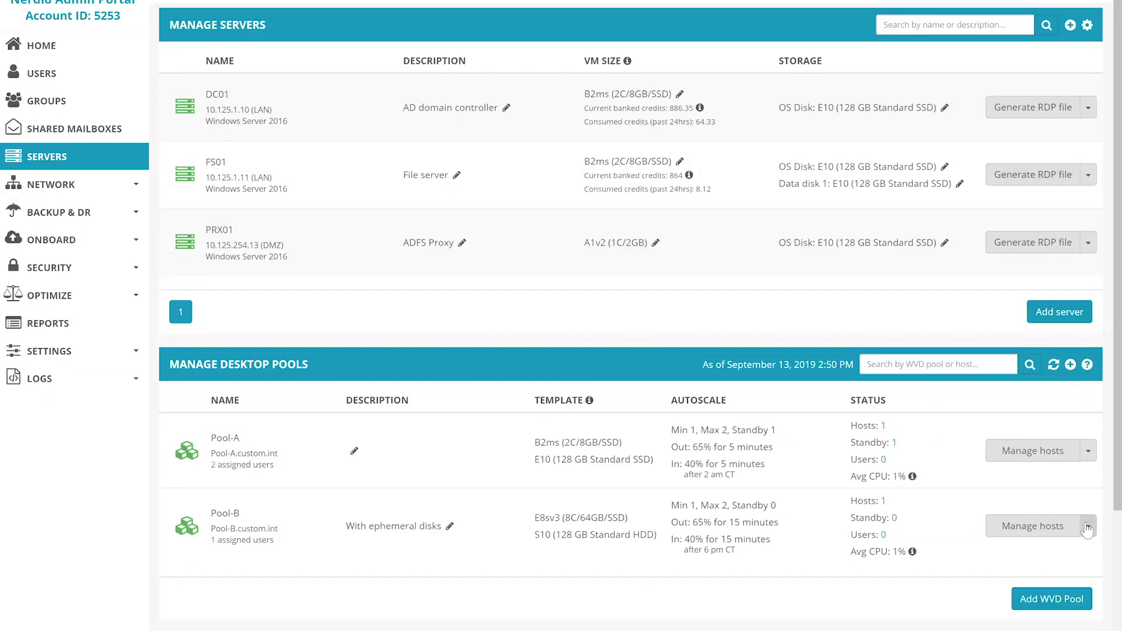
{"action": "left_click", "coordinate": [1087, 527]}
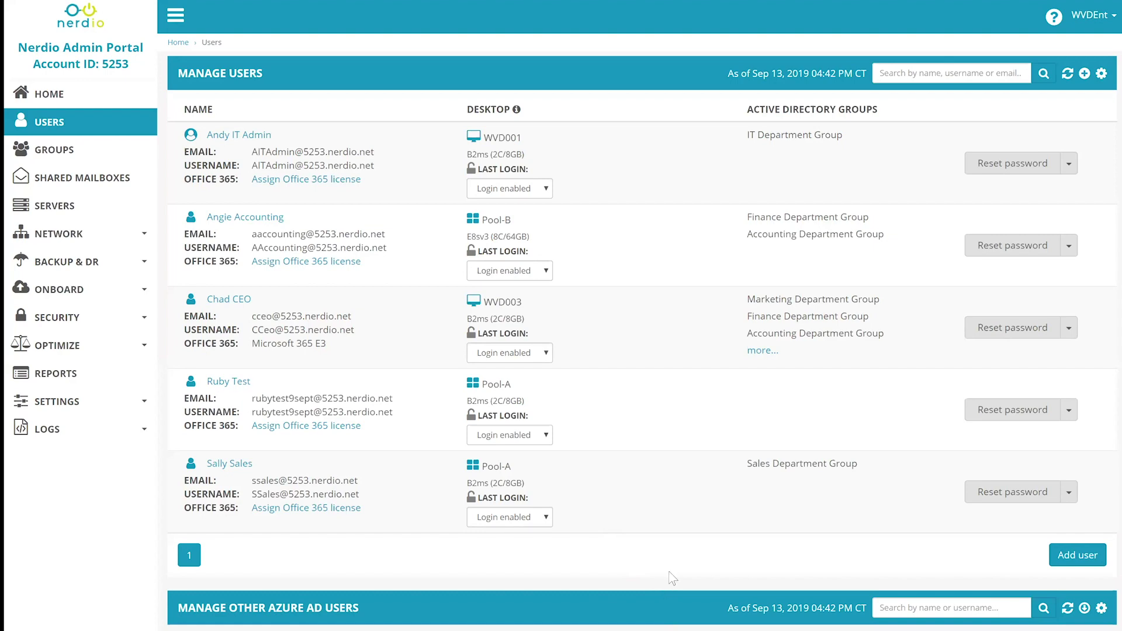
Scroll the users list down to the accounting user, whose desktop is pooled on Pool-B.
{"action": "scroll", "coordinate": [626, 373], "scroll_direction": "down", "scroll_amount": 1}
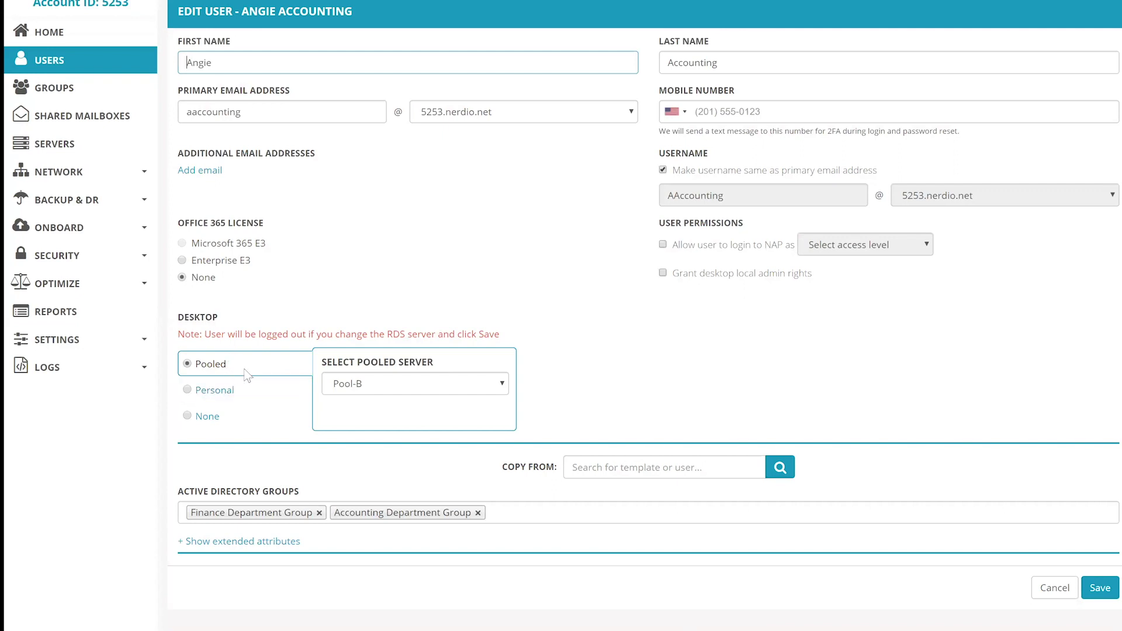
Change the accounting user's desktop from Pool-B to Personal, size E8sv3, 128 GB Standard HDD (S10) disk, ephemeral OS disk on.
{"action": "left_click", "coordinate": [344, 389]}
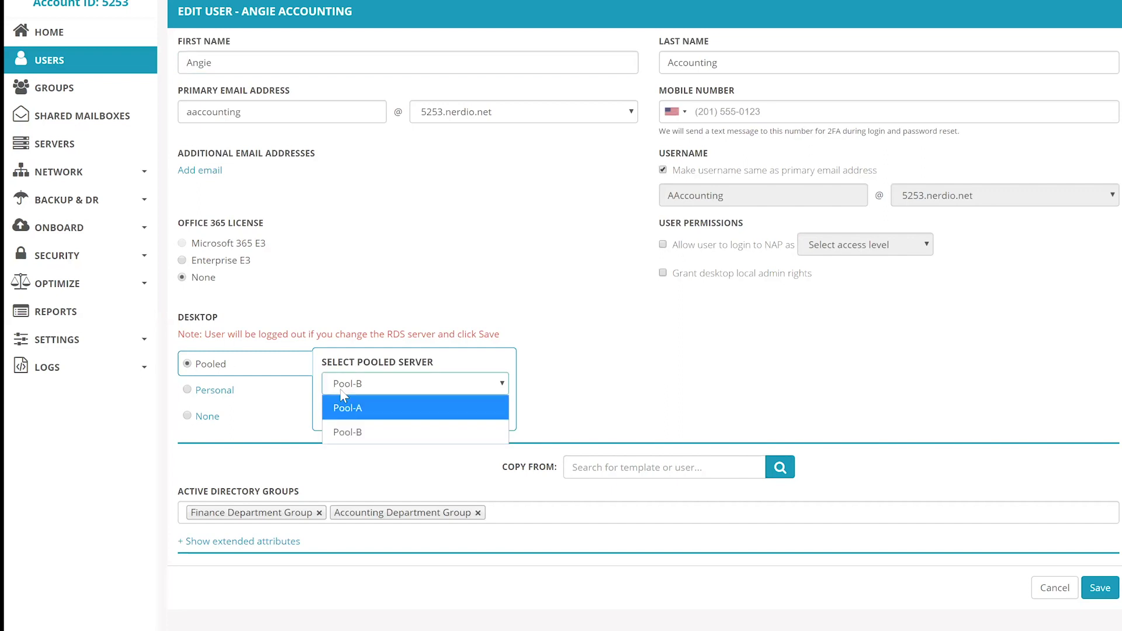
{"action": "left_click", "coordinate": [236, 390]}
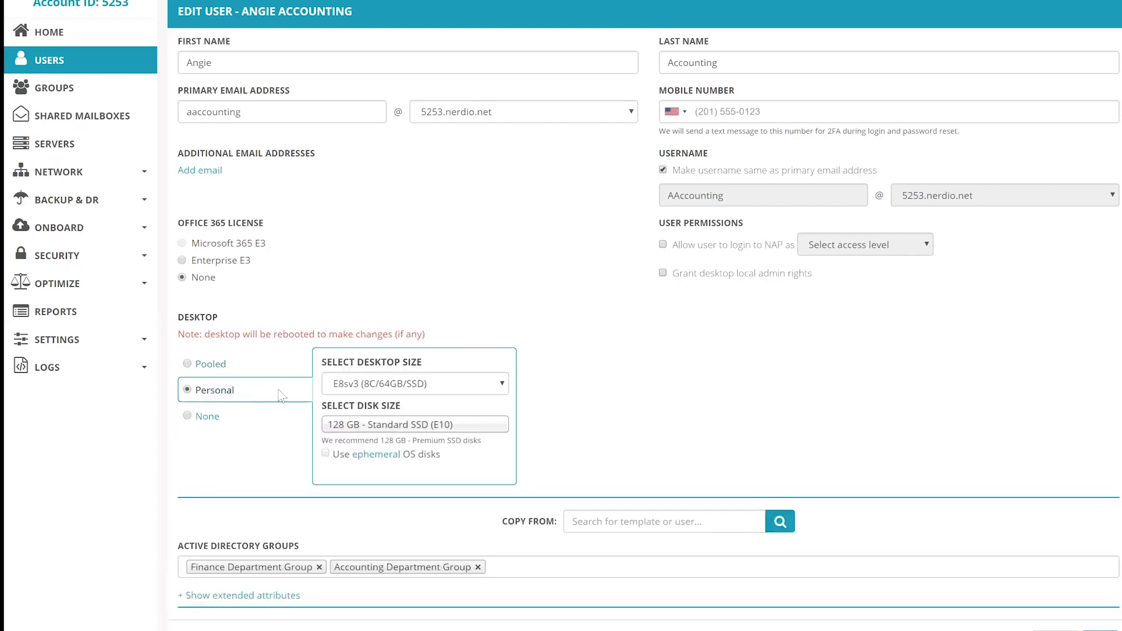
{"action": "left_click", "coordinate": [345, 386]}
{"action": "left_click", "coordinate": [424, 439]}
{"action": "left_click", "coordinate": [395, 427]}
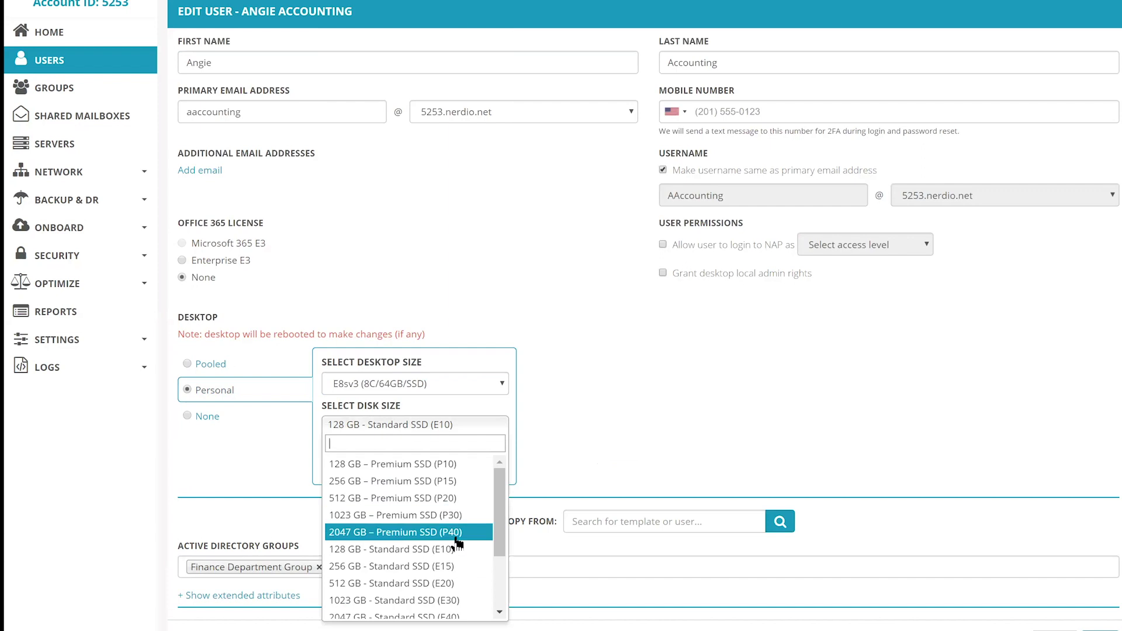
{"action": "scroll", "coordinate": [461, 576], "scroll_direction": "down", "scroll_amount": 3}
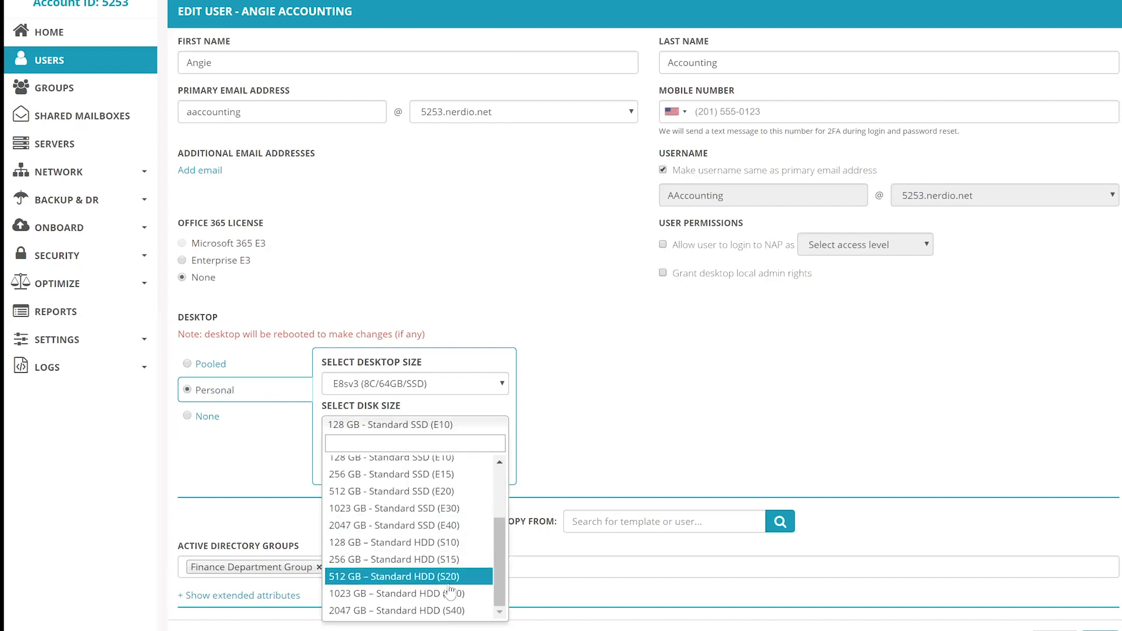
{"action": "left_click", "coordinate": [392, 542]}
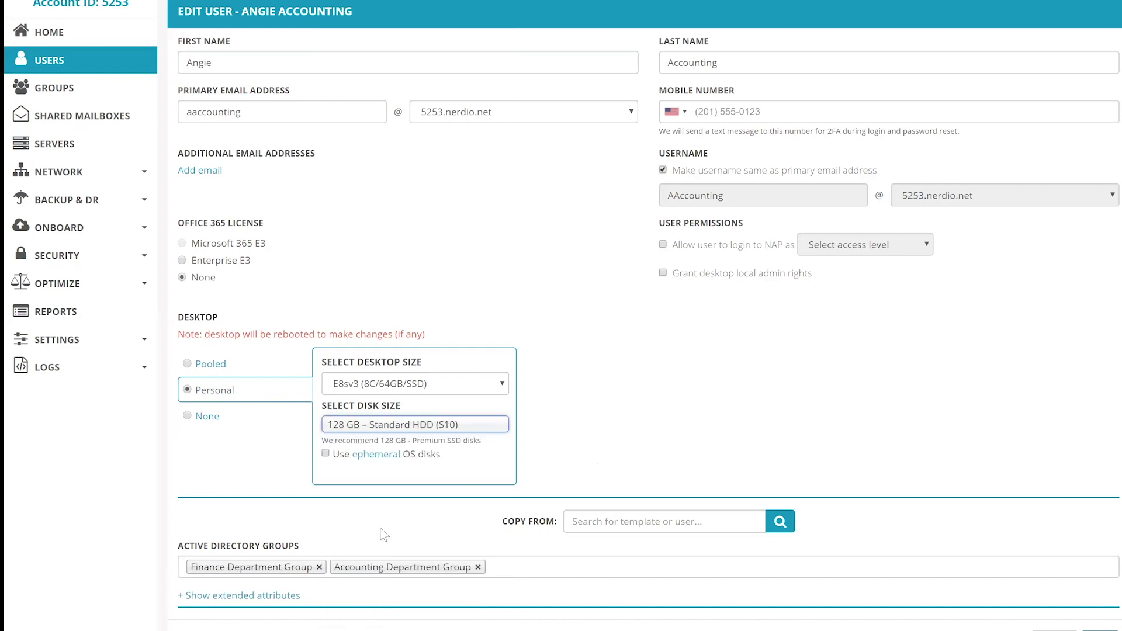
{"action": "left_click", "coordinate": [325, 454]}
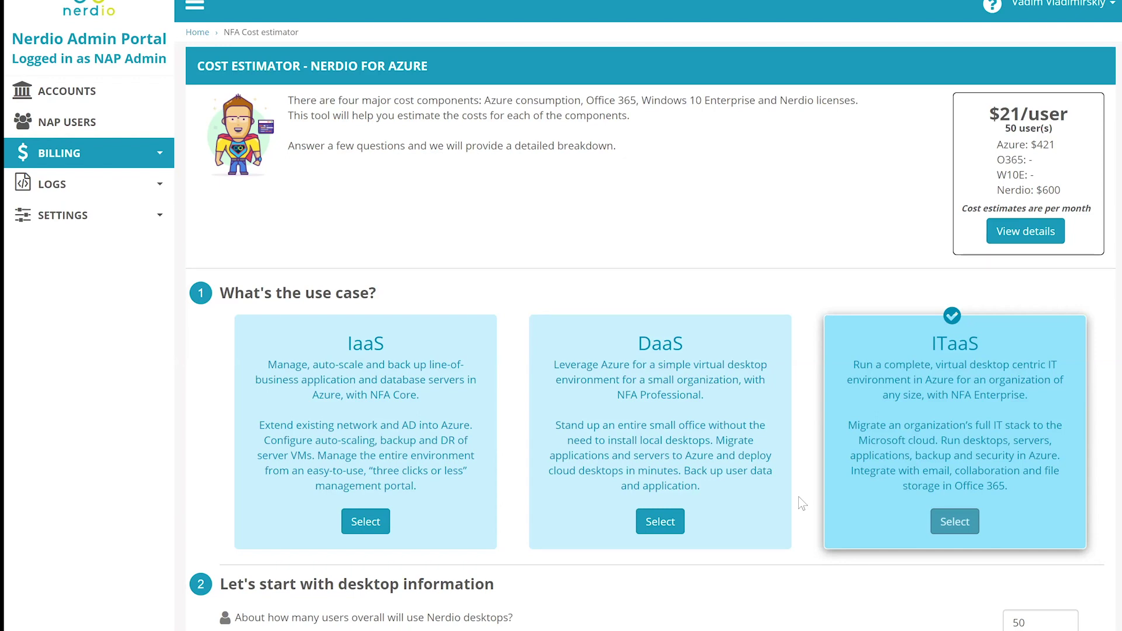
Show the cost breakdown: 50 pooled desktops, per-VM instance sizes and $421 monthly Azure cost.
{"action": "scroll", "coordinate": [801, 502], "scroll_direction": "down", "scroll_amount": 3}
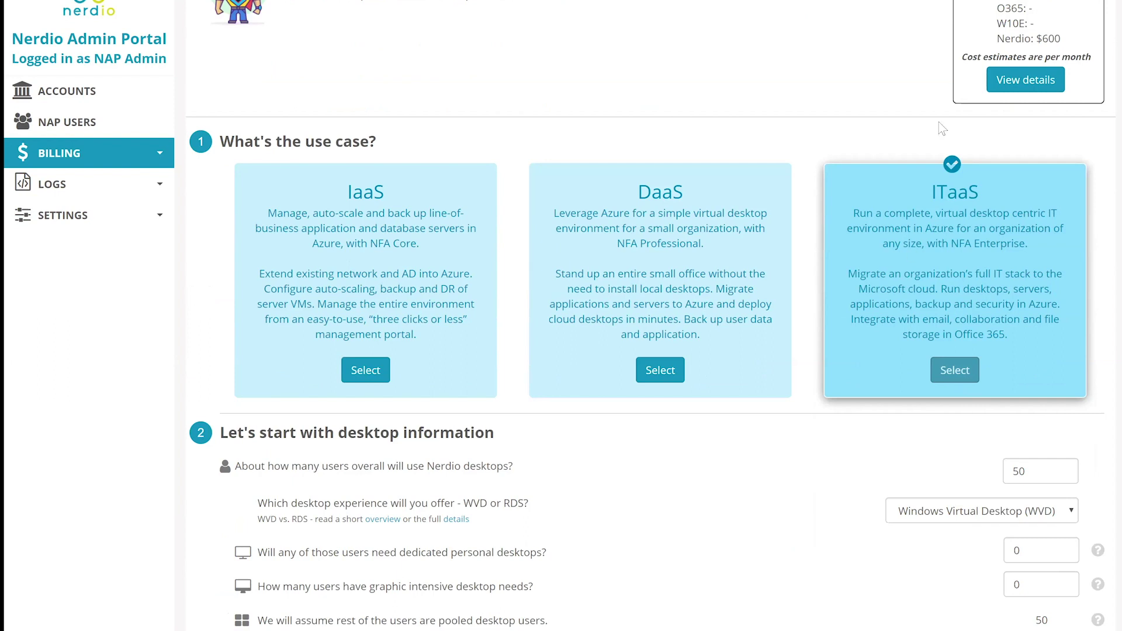
{"action": "left_click", "coordinate": [996, 79]}
{"action": "scroll", "coordinate": [788, 323], "scroll_direction": "down", "scroll_amount": 10}
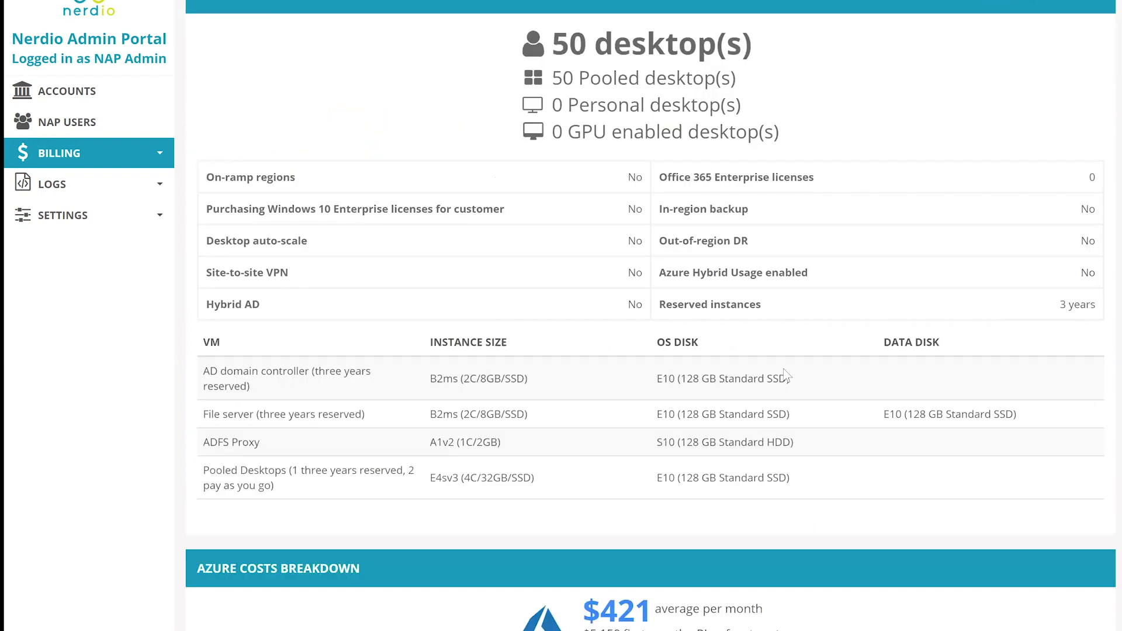